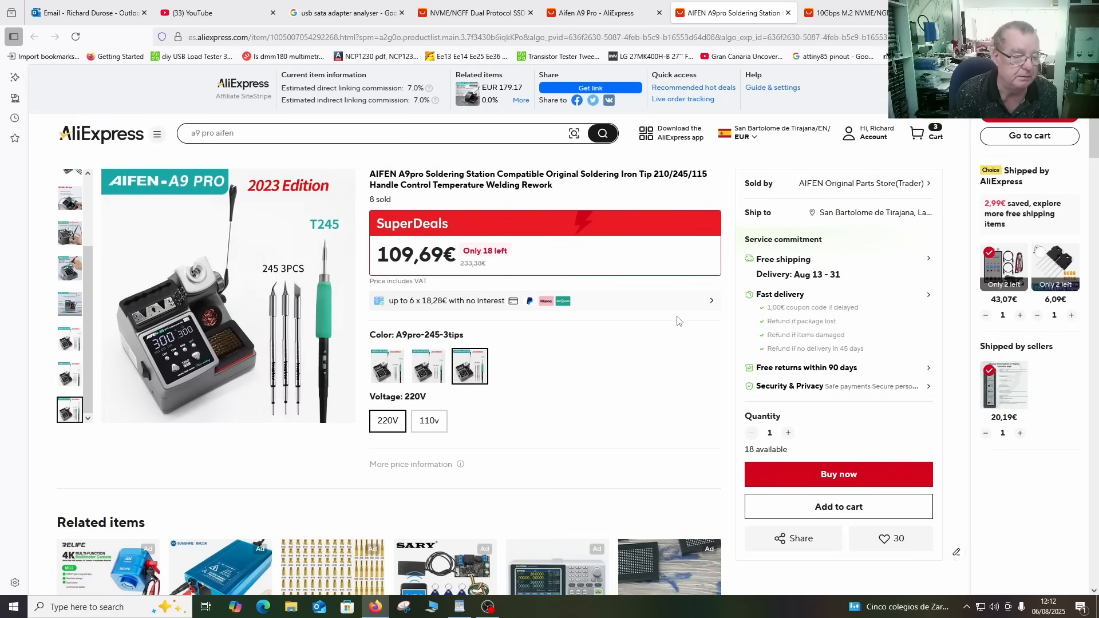
scroll(663, 325, down, 10)
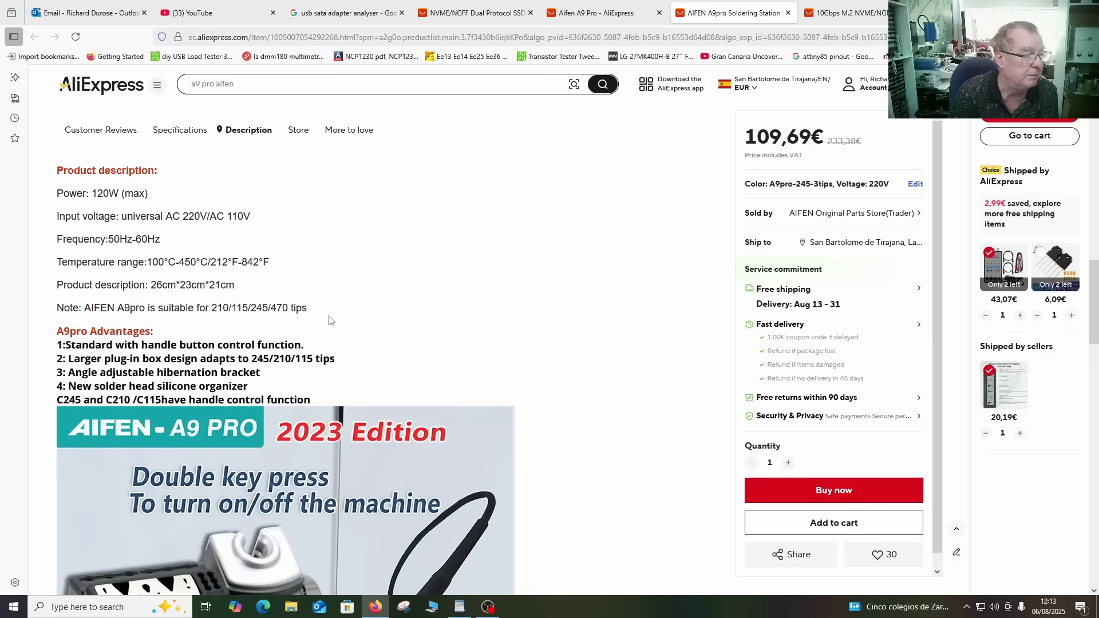
Switch from the A9 Pro listing to the PHONEFIX C245 C470 soldering tips listing.
key(ctrl+Tab)
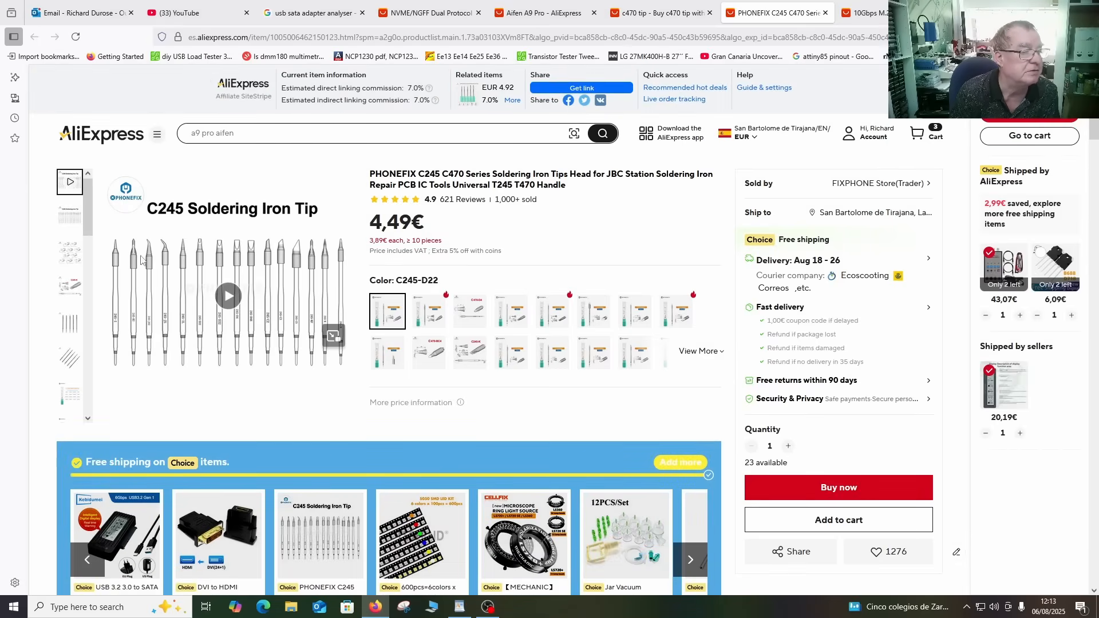
Compare the C470-BC4, C470-D4 and C470-K tip variants, settling on C470-D4 at 12.89 €.
click(434, 350)
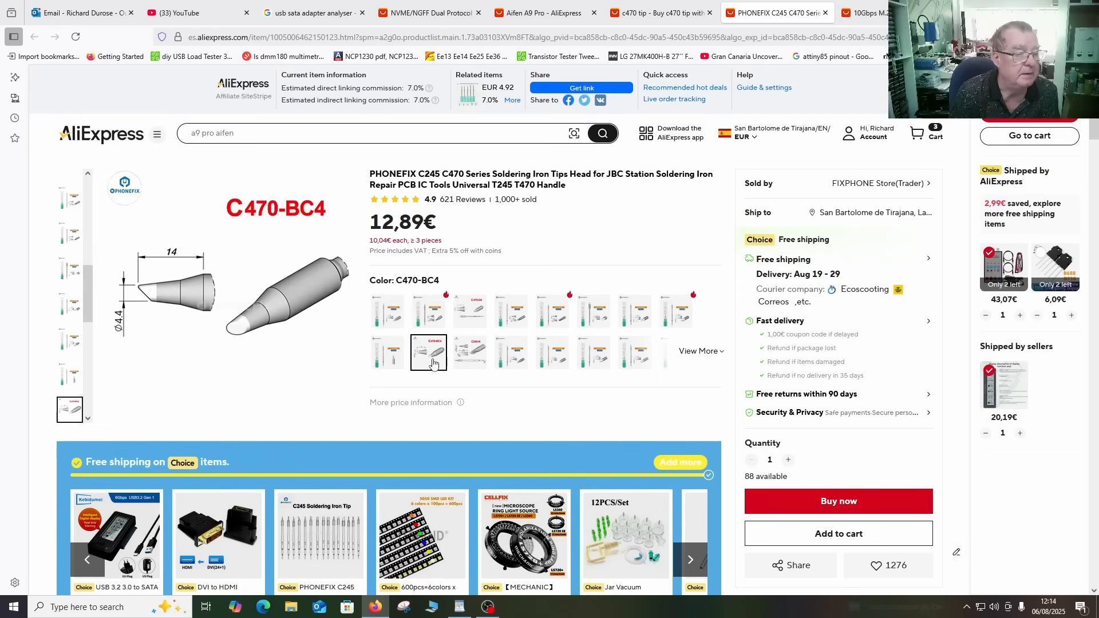
click(466, 311)
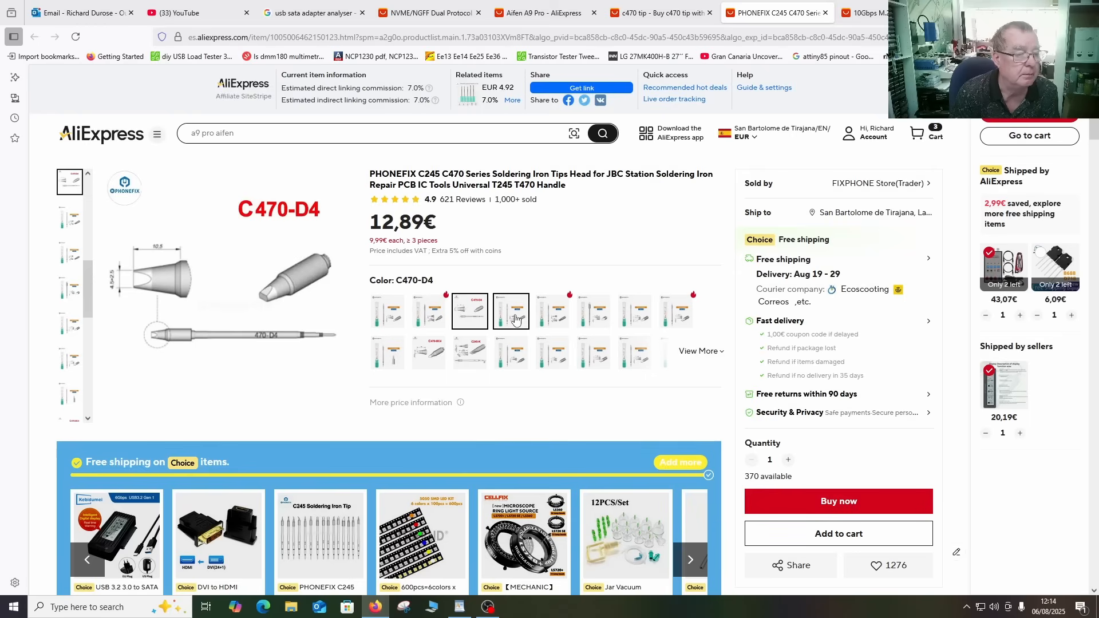
click(516, 320)
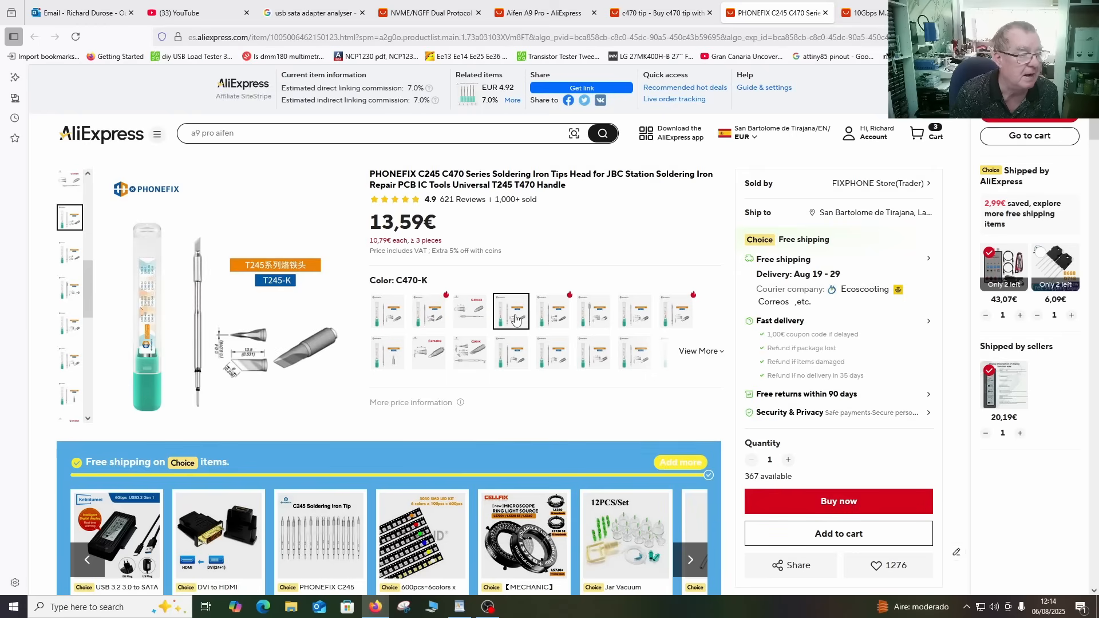
click(479, 313)
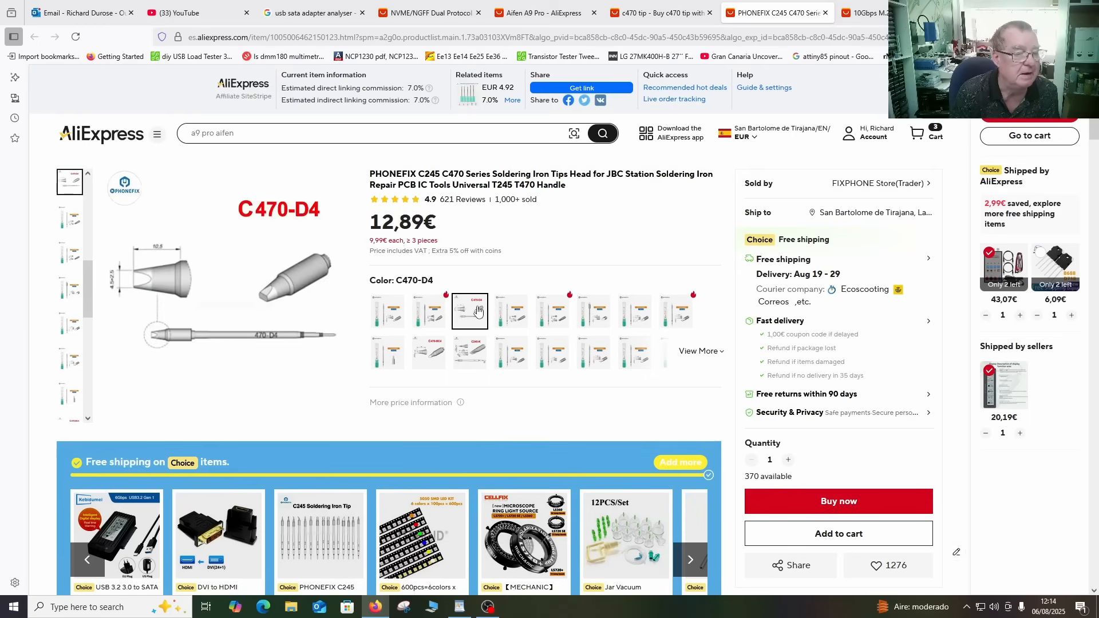